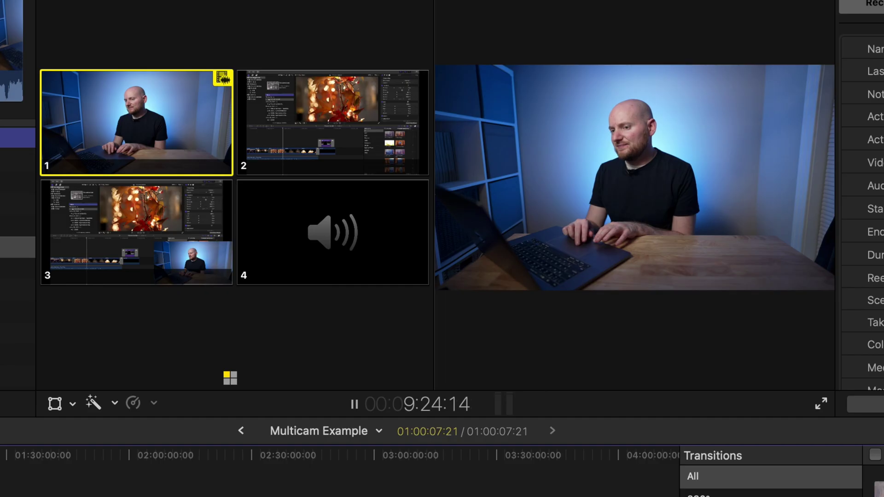
# Switch the active multicam video angle to angle 2, the screen recording.
pyautogui.press('2')
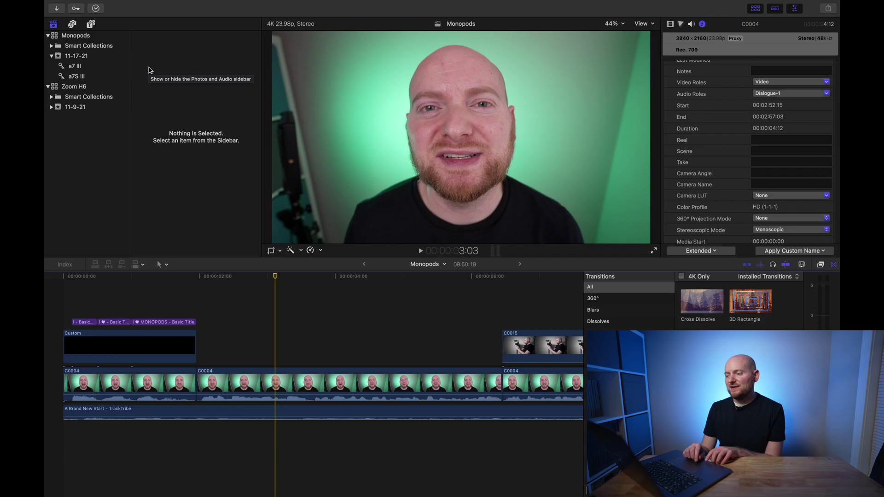
# Create and save a library named 'Multicam Example' in the Movies folder, with an empty 12-4-21 event.
pyautogui.moveTo(130, 3)
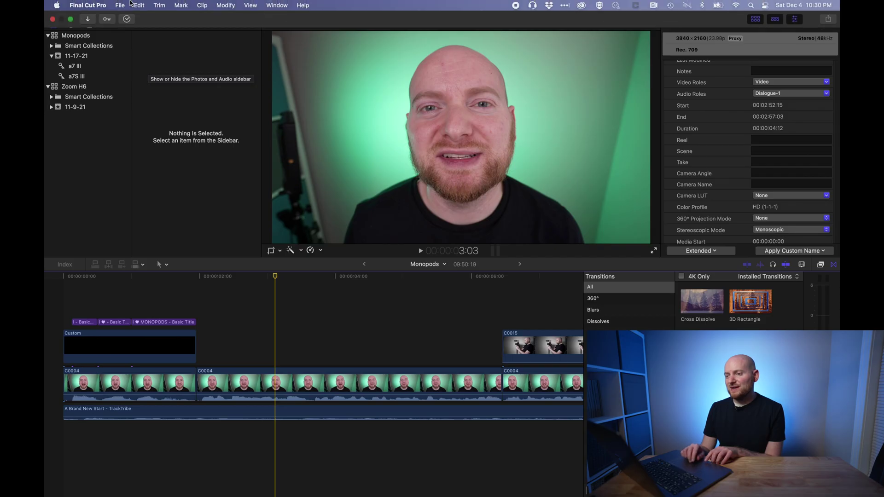
pyautogui.click(119, 5)
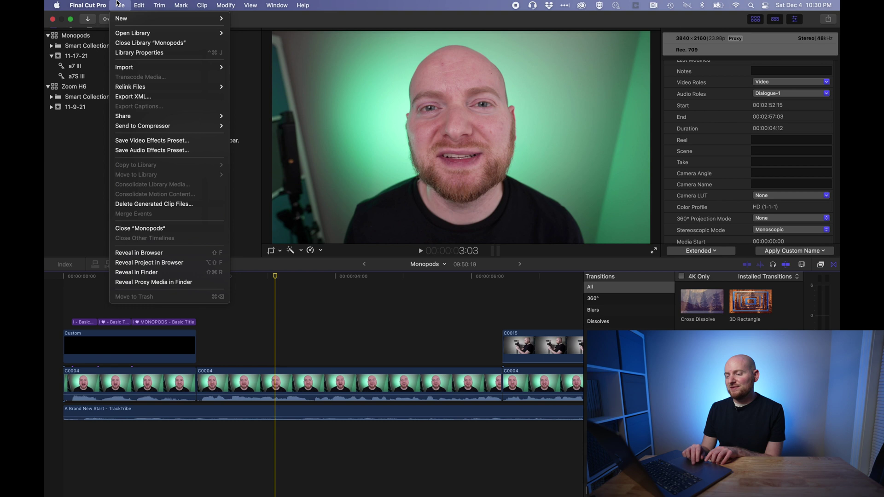
pyautogui.moveTo(138, 19)
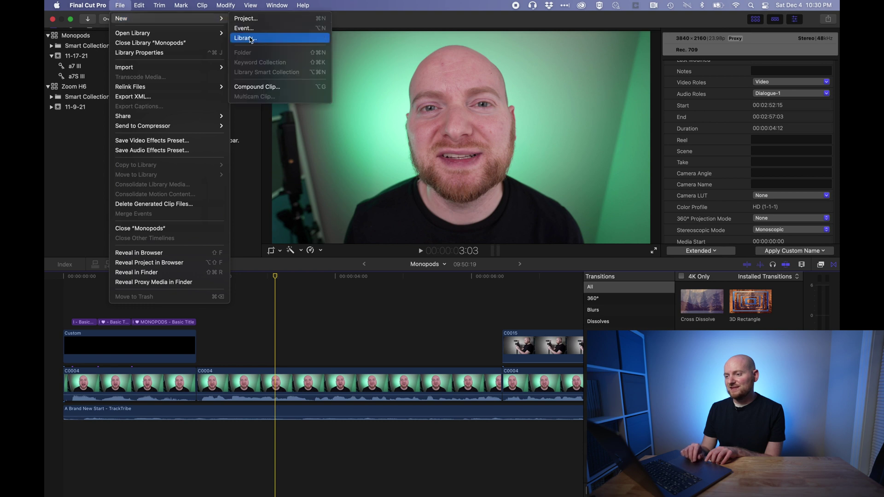
pyautogui.click(245, 36)
pyautogui.write('Multicam Example')
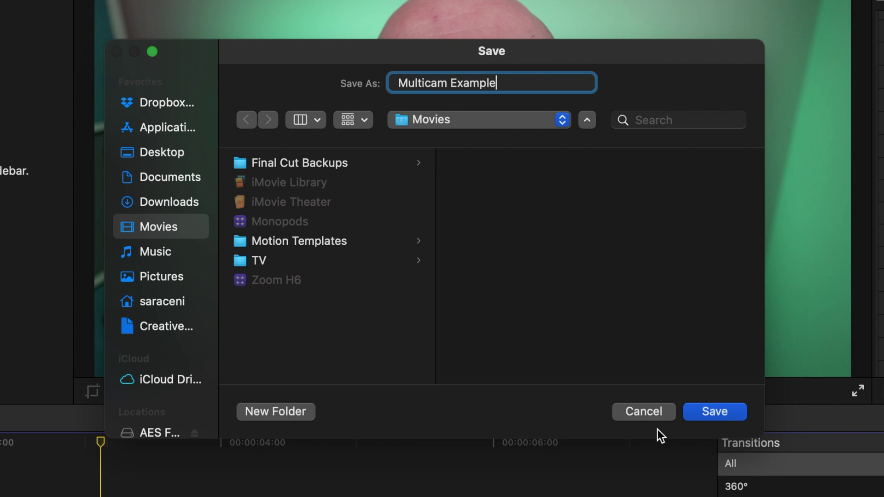
pyautogui.click(730, 416)
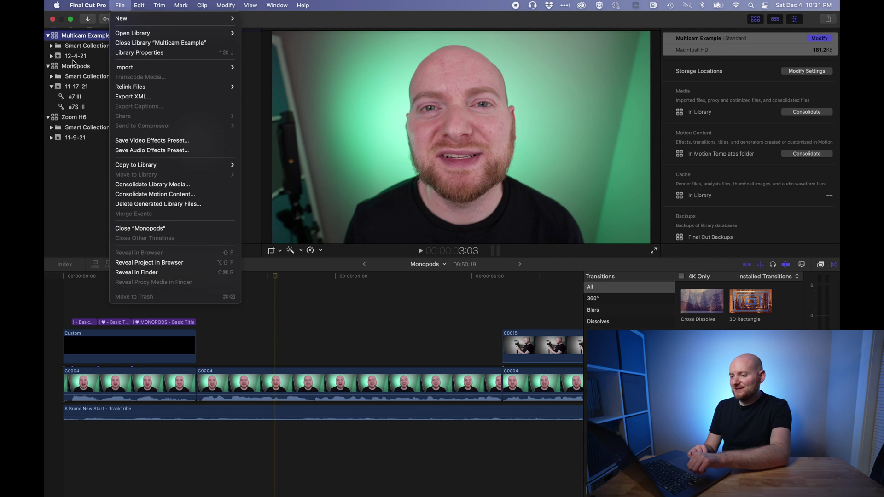
pyautogui.moveTo(141, 20)
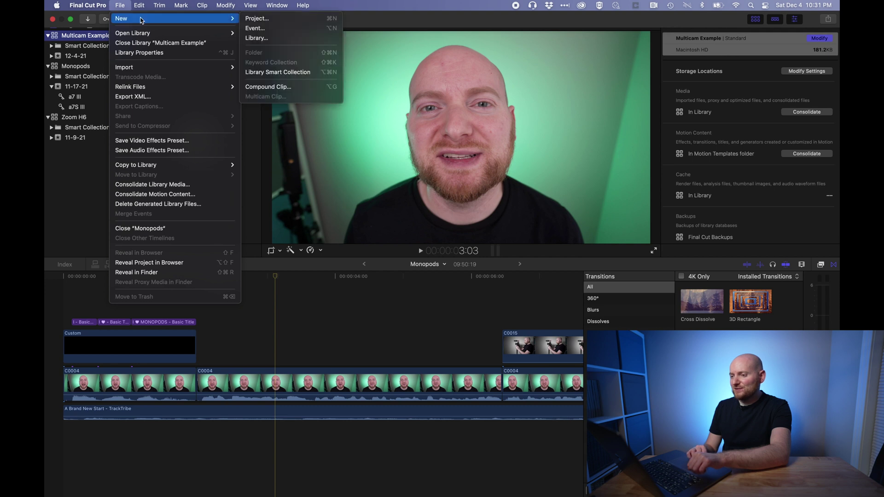
pyautogui.click(256, 18)
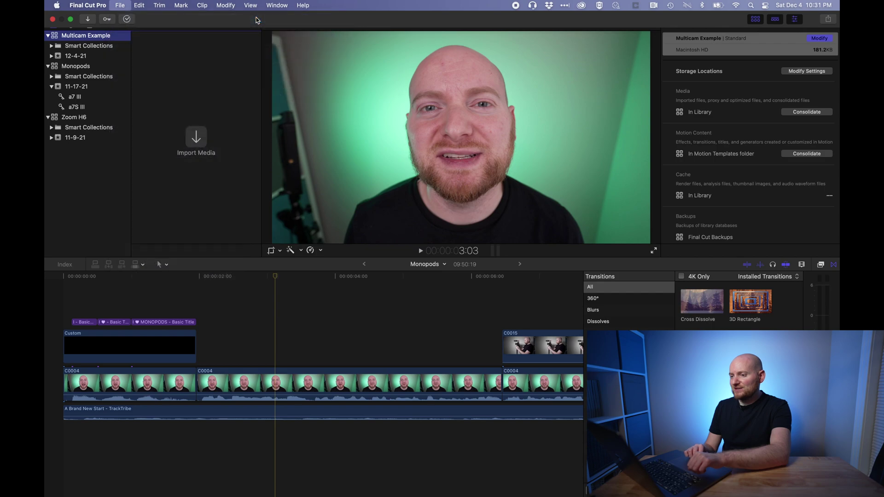
# Name the new project 'Multicam Example' and confirm it with 4K 3840x2160 23.98p settings.
pyautogui.write('Multicam Example')
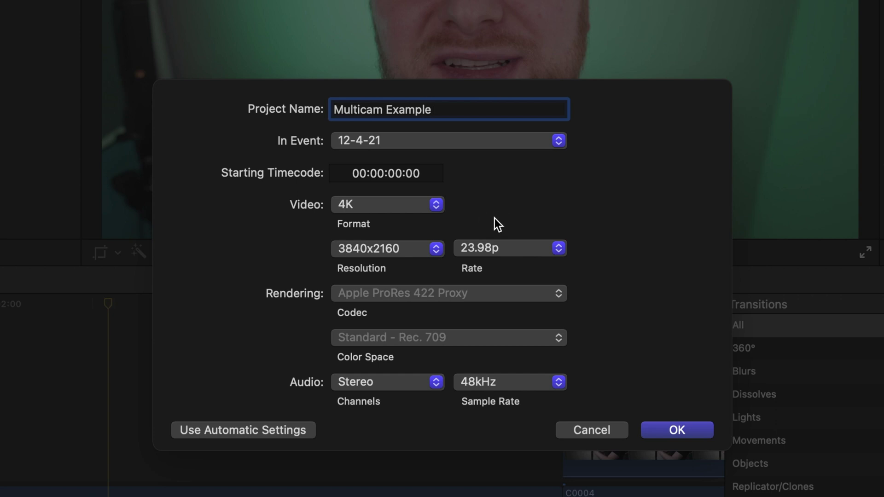
pyautogui.click(654, 428)
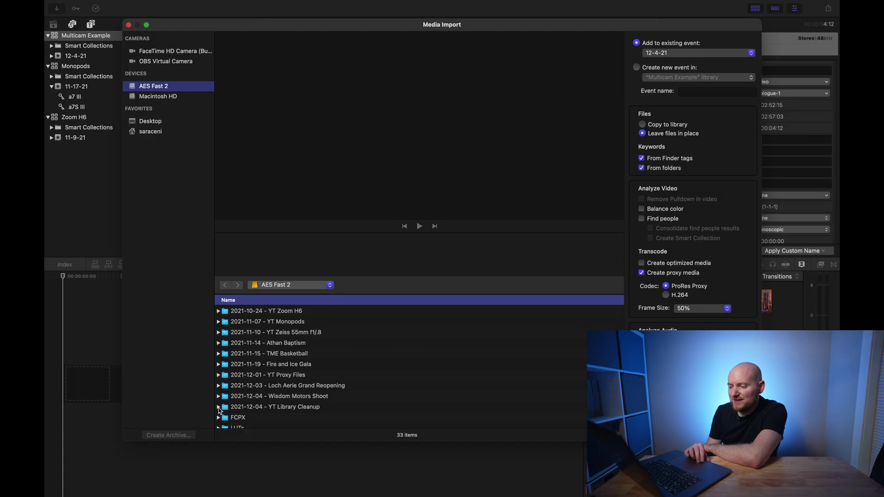
# Import C0002, C0003, the screen recording and 001_211204.wav from the YT Library Cleanup folders.
pyautogui.click(219, 408)
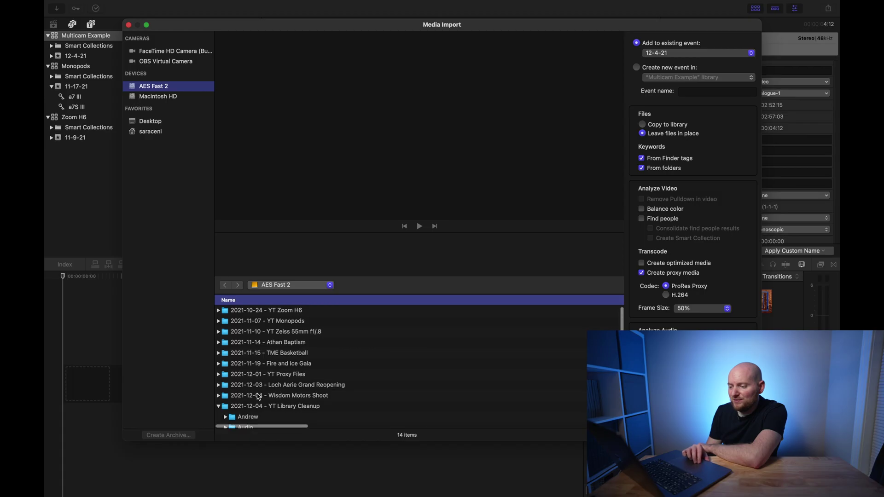
pyautogui.scroll(-1, 228, 401)
pyautogui.click(226, 402)
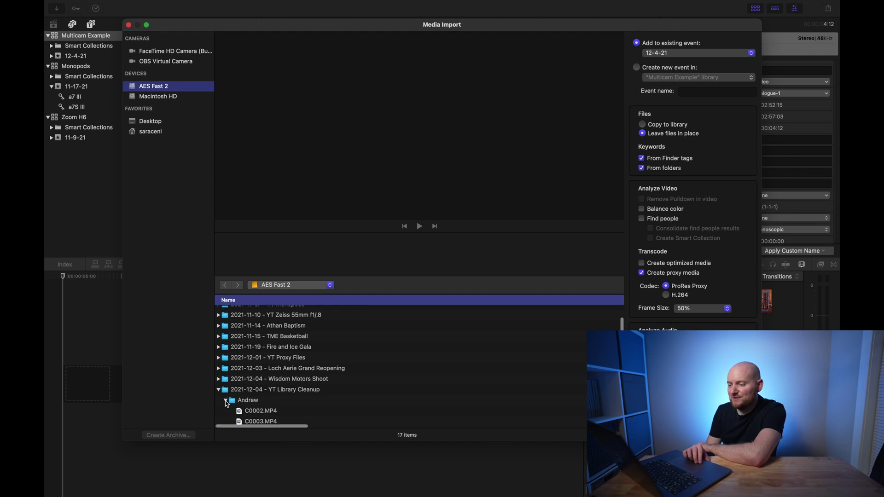
pyautogui.scroll(-3, 227, 403)
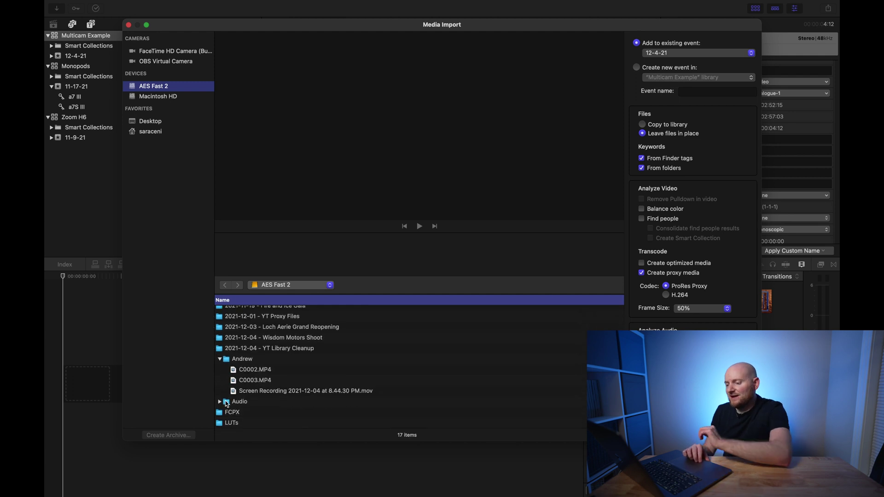
pyautogui.click(253, 371)
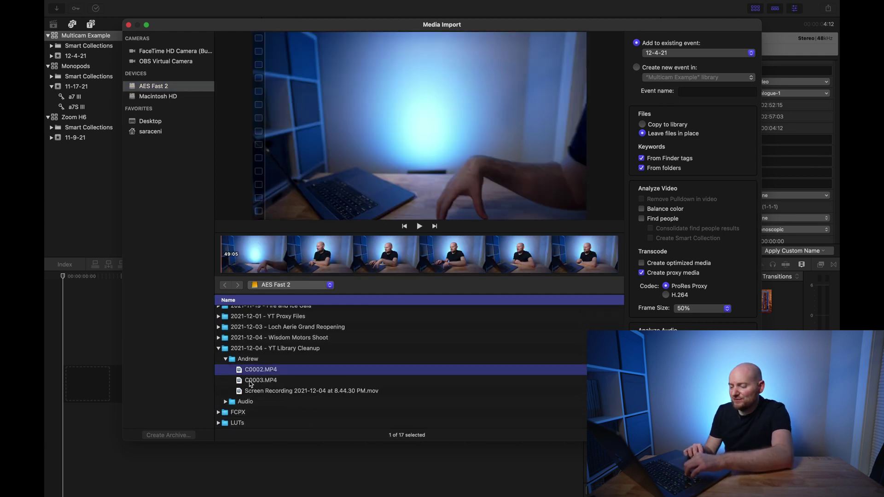
pyautogui.keyDown('super'); pyautogui.click(251, 381); pyautogui.keyUp('super')
pyautogui.keyDown('super'); pyautogui.click(250, 392); pyautogui.keyUp('super')
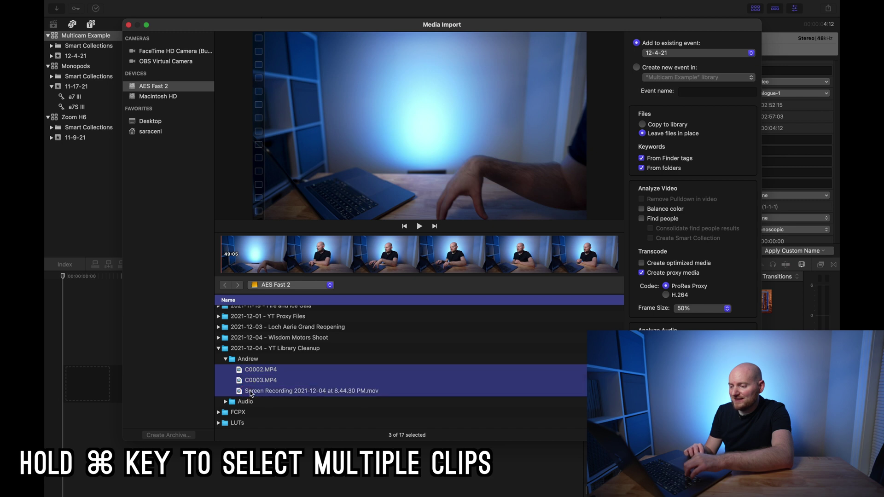
pyautogui.click(226, 402)
pyautogui.scroll(-2, 285, 407)
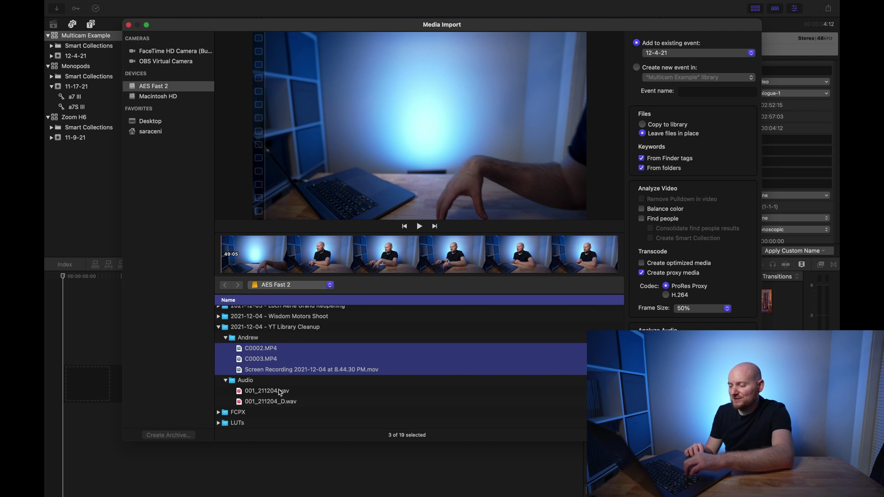
pyautogui.keyDown('super'); pyautogui.click(278, 390); pyautogui.keyUp('super')
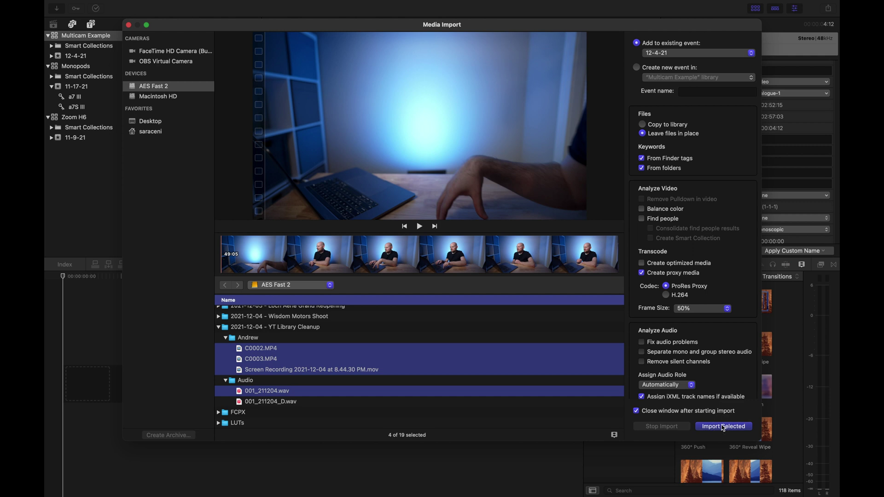
pyautogui.click(724, 427)
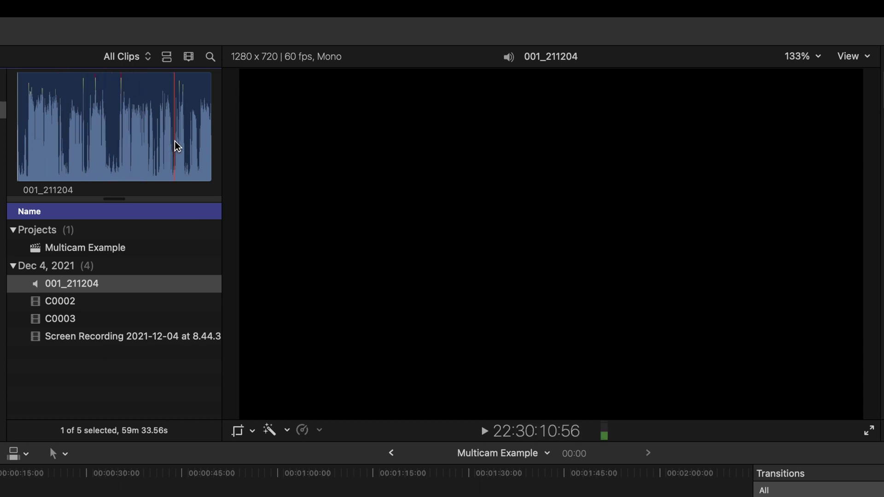
# Preview clips C0002 and C0003 in the browser, then step down to the screen recording.
pyautogui.click(75, 301)
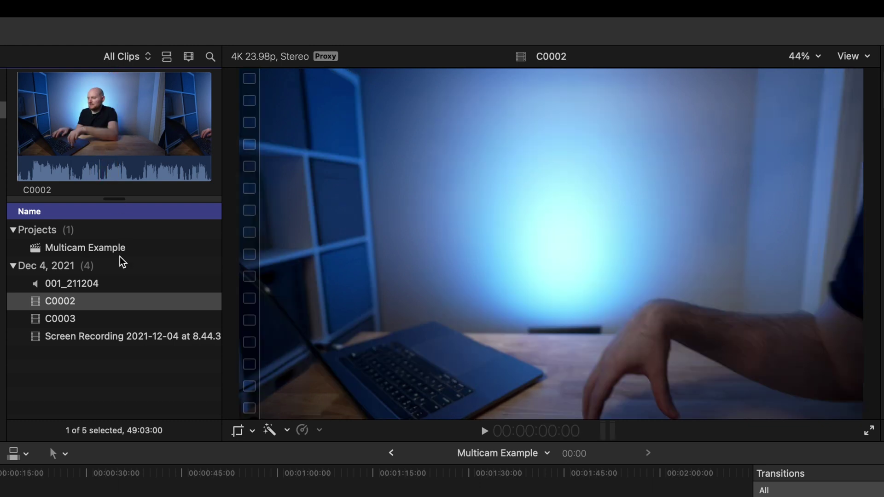
pyautogui.click(110, 320)
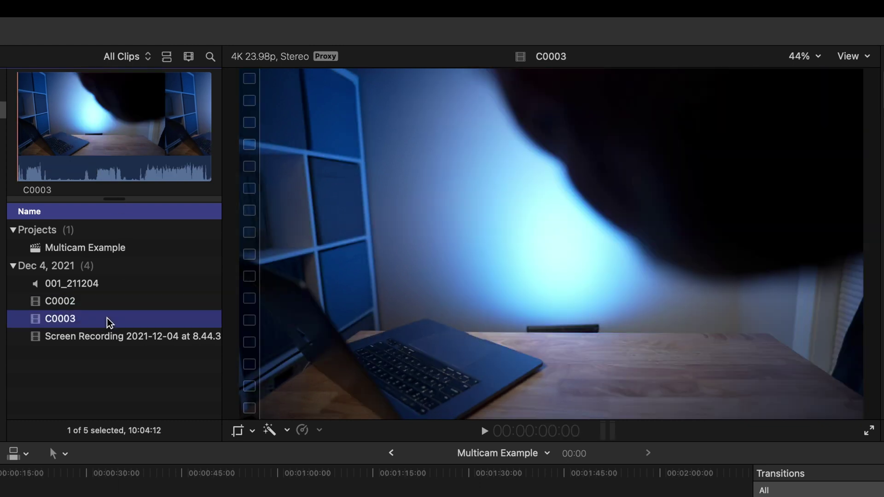
pyautogui.click(39, 123)
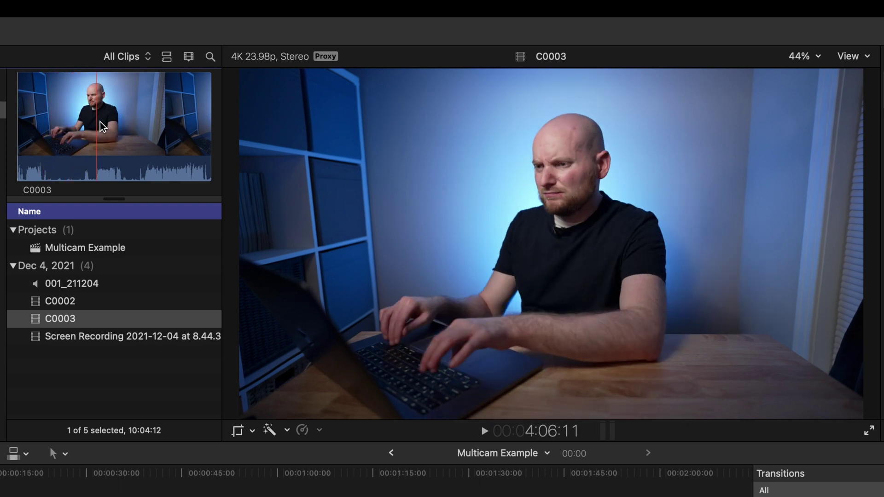
pyautogui.press('Down')
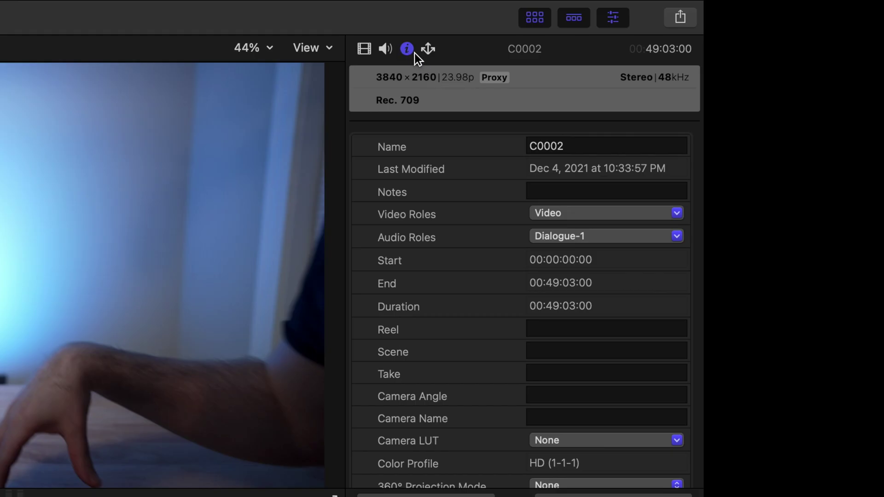
# Set C0002's Camera Angle and Camera Name to 1.
pyautogui.click(538, 390)
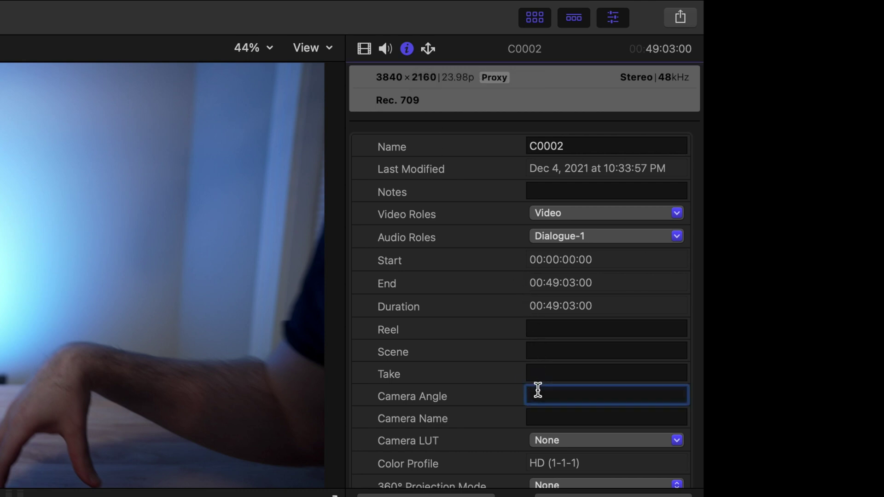
pyautogui.write('1')
pyautogui.click(543, 419)
pyautogui.write('1')
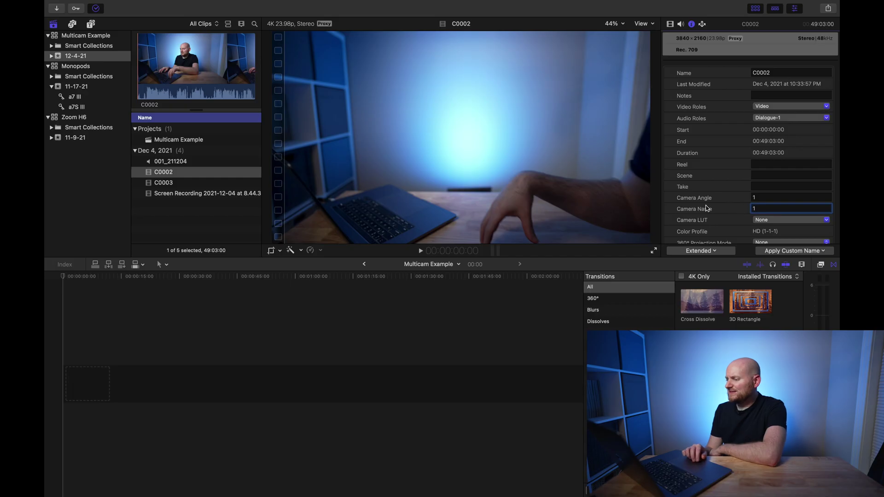
pyautogui.click(531, 375)
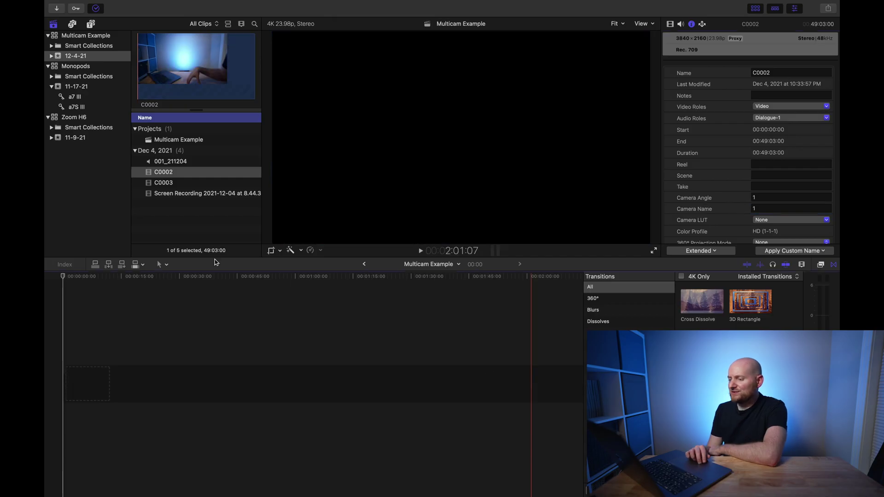
# Set C0003's Camera Angle and Camera Name to 1.
pyautogui.click(179, 184)
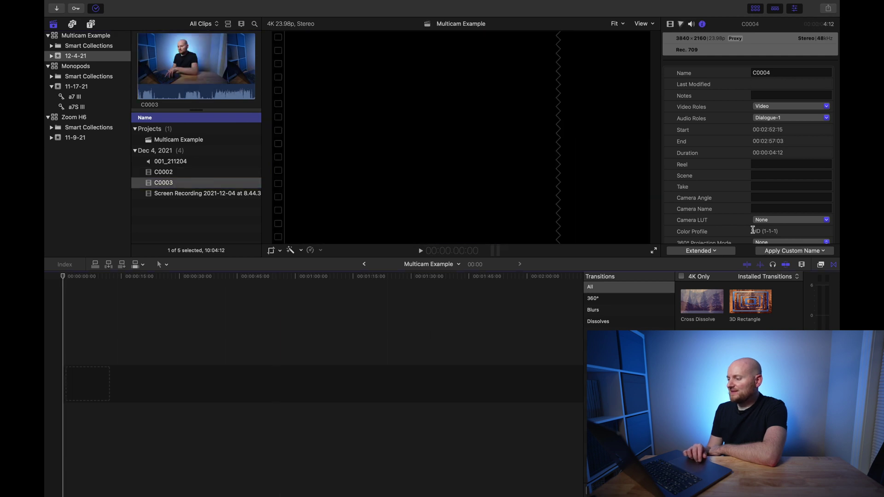
pyautogui.click(756, 196)
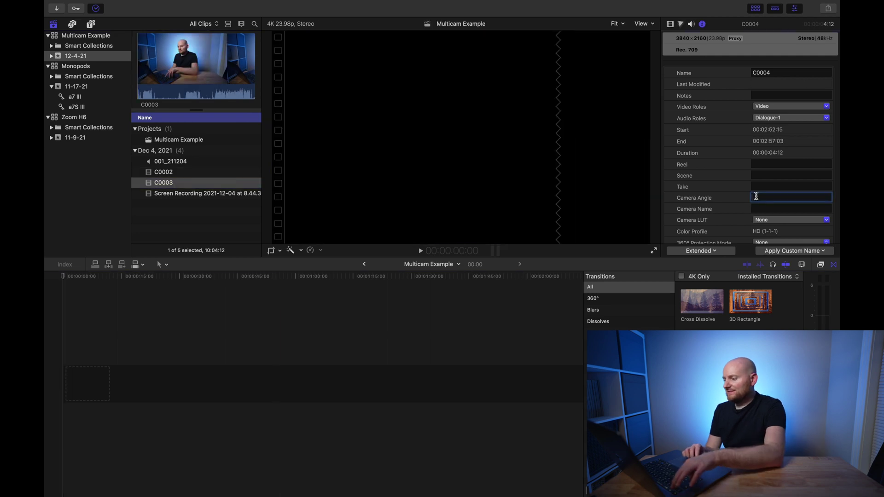
pyautogui.write('1')
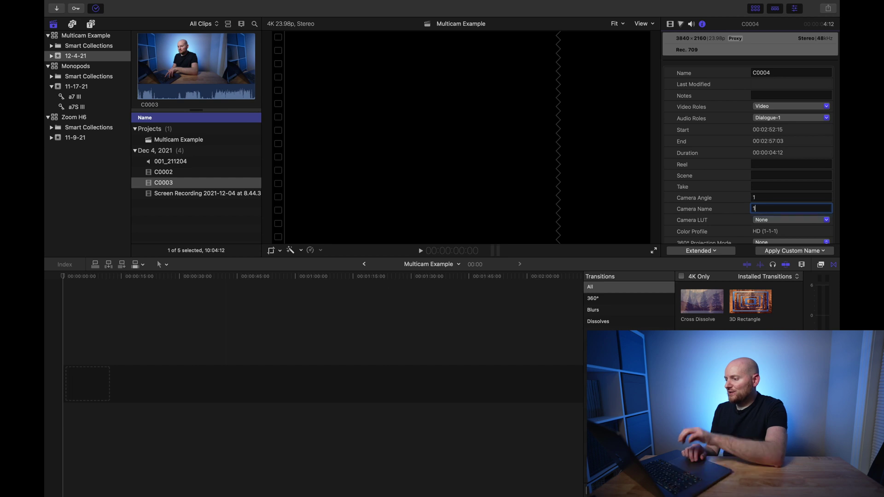
pyautogui.click(177, 184)
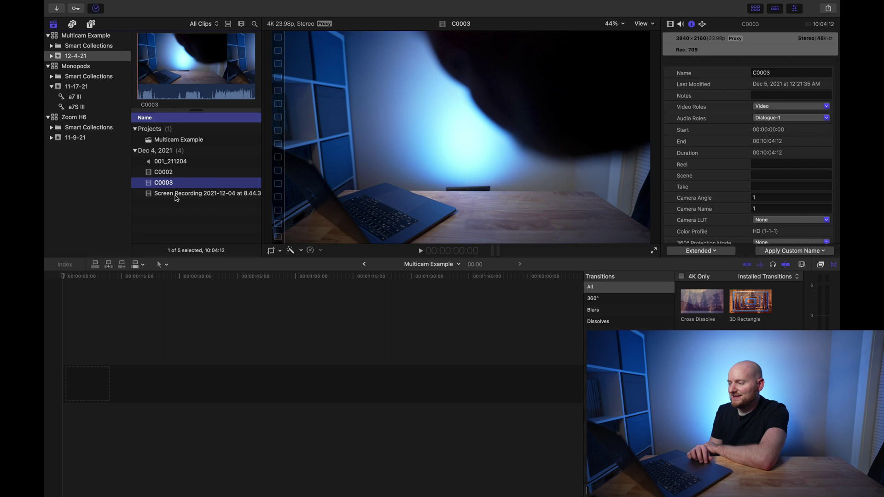
pyautogui.click(176, 195)
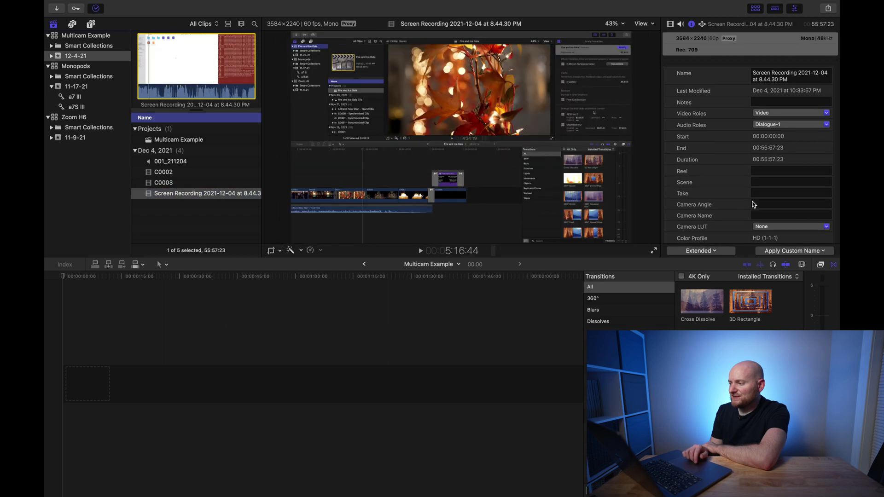
# Give the screen recording Camera Angle 2 and Camera Name 2.
pyautogui.click(762, 203)
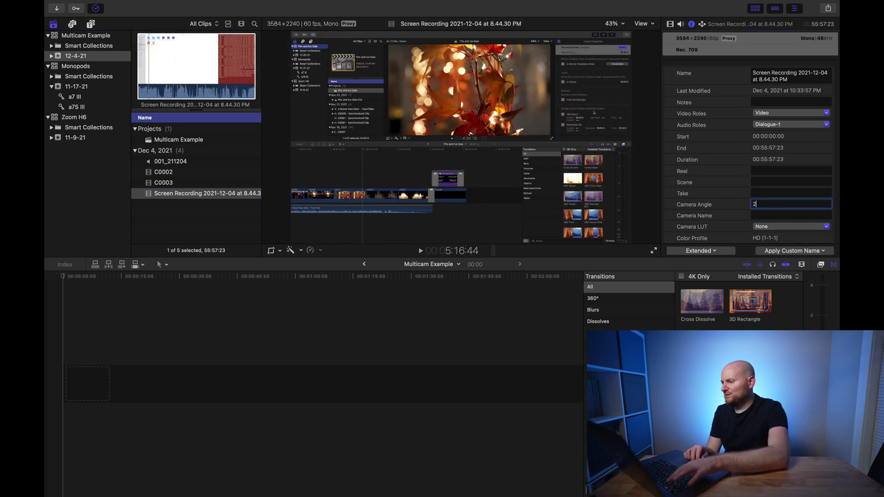
pyautogui.write('2')
pyautogui.press('Tab')
pyautogui.write('2')
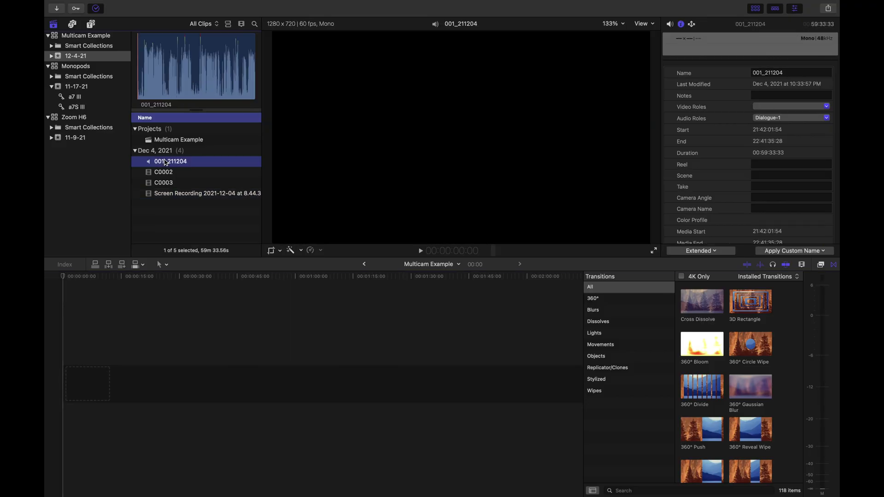
# Tag the 001_211204 audio as angle 3, then select all four clips and open their shortcut menu.
pyautogui.click(766, 197)
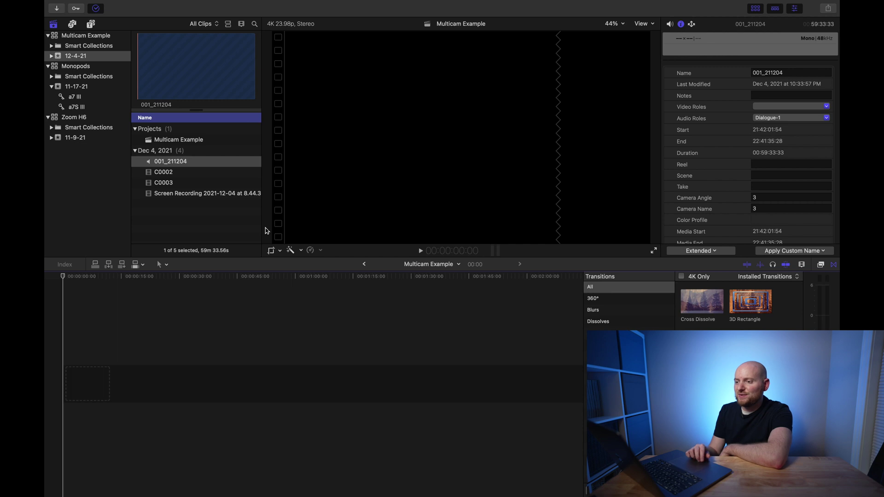
pyautogui.keyDown('shift'); pyautogui.click(171, 194); pyautogui.keyUp('shift')
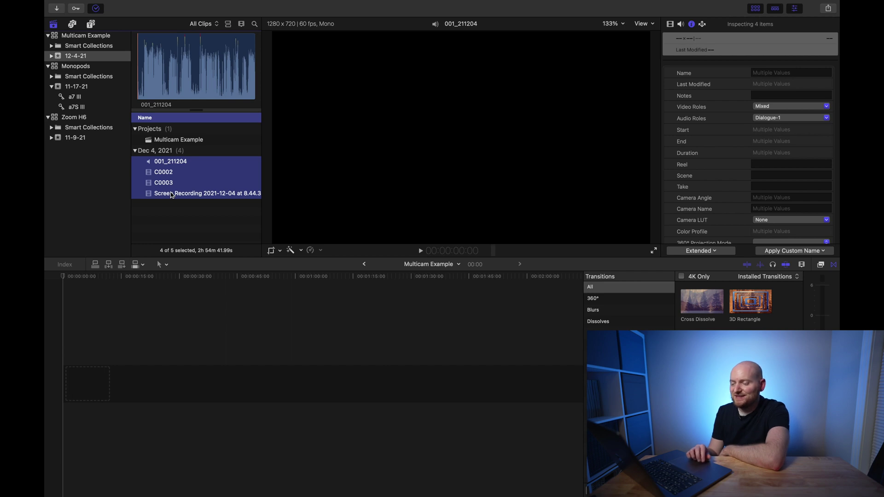
pyautogui.rightClick(171, 194)
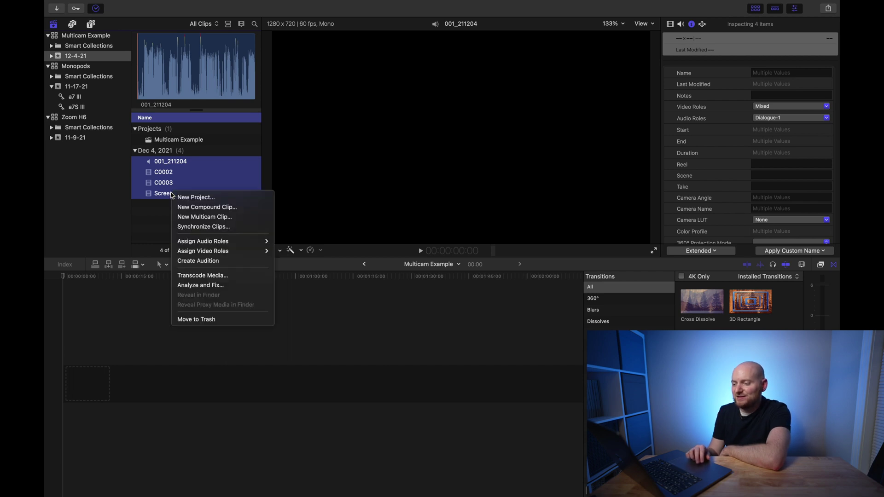
# Create a multicam clip named 'Multicam Example' from the four clips, synchronised by audio.
pyautogui.click(189, 219)
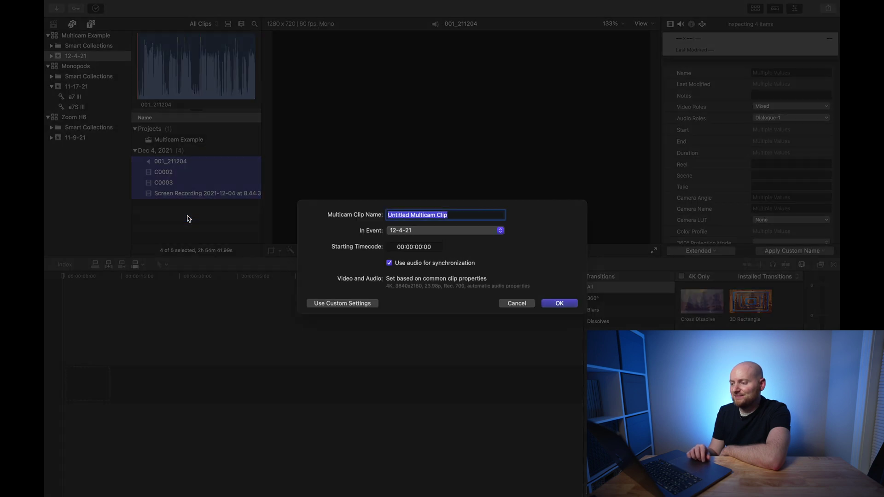
pyautogui.write('Multicam Example')
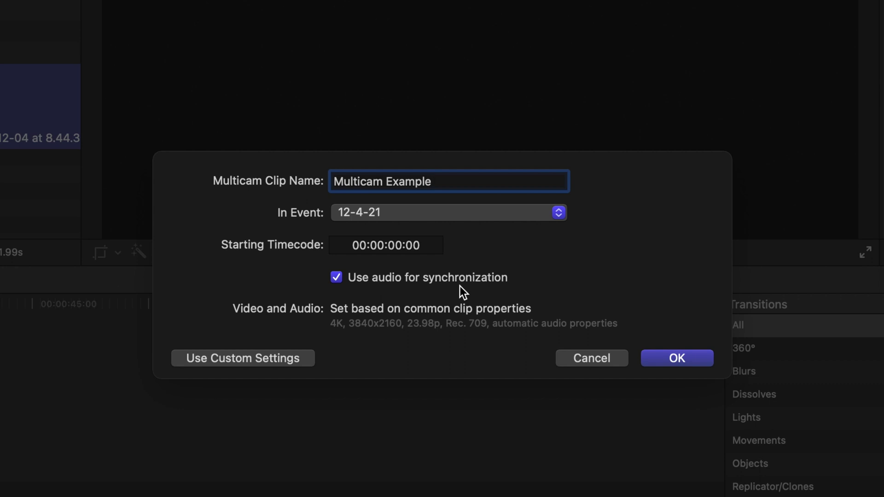
pyautogui.click(667, 358)
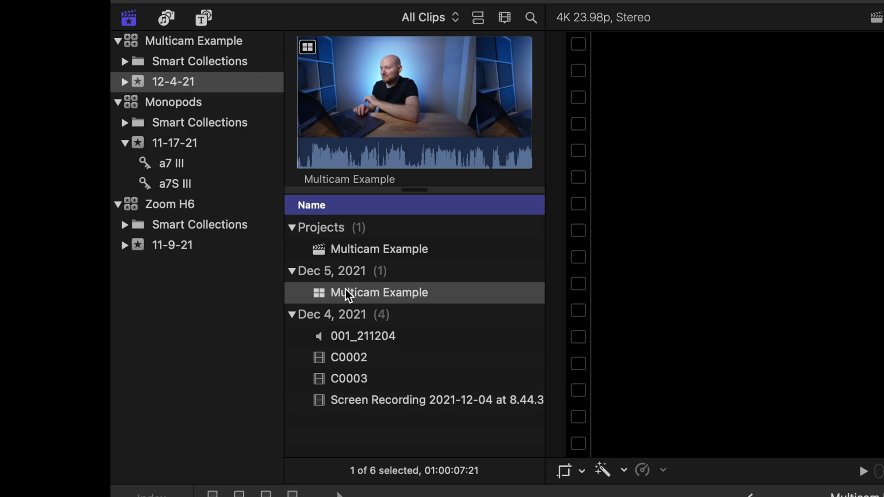
# Drag the Multicam Example clip into the project timeline and open it in the angle editor.
pyautogui.click(348, 295)
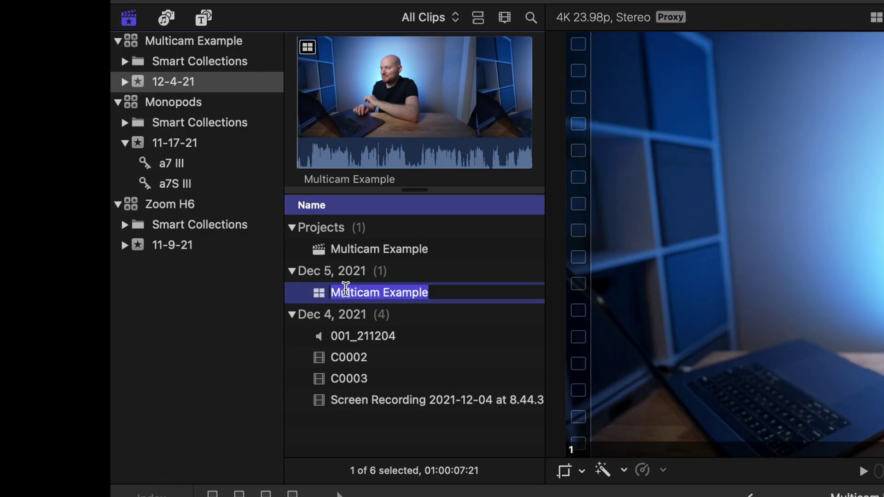
pyautogui.click(318, 295)
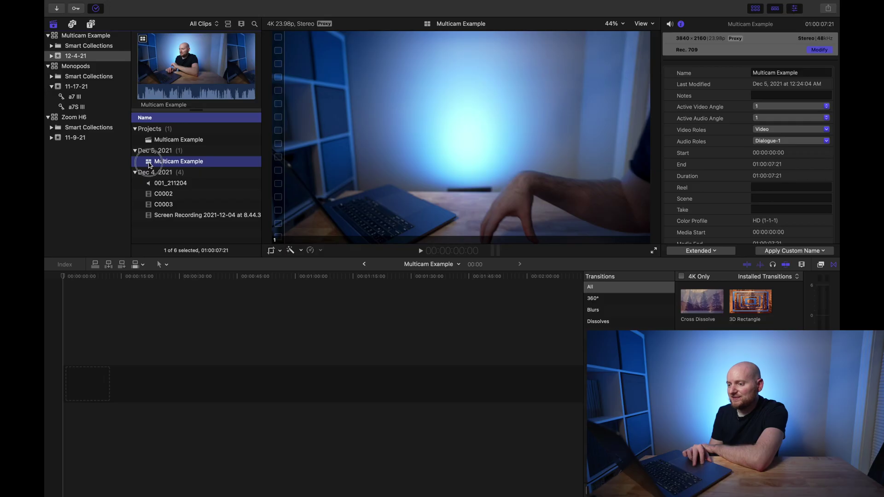
pyautogui.moveTo(149, 165); pyautogui.dragTo(90, 360)
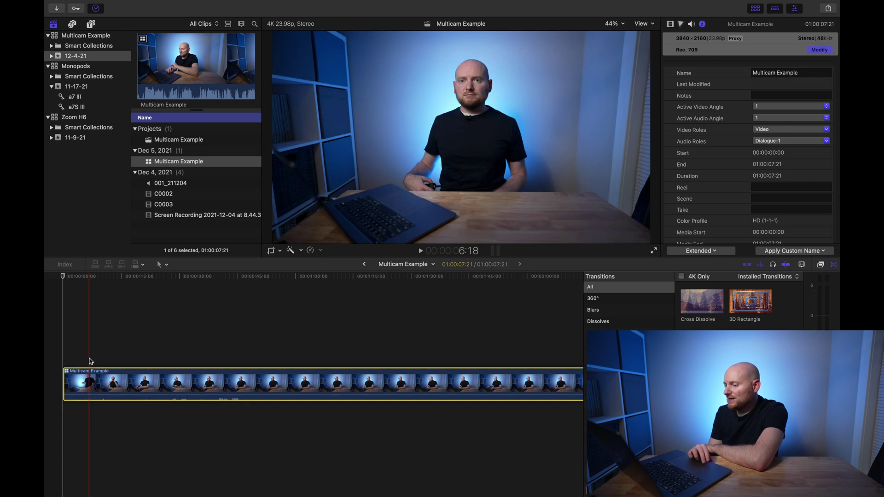
pyautogui.hscroll(20, 325, 341)
pyautogui.hscroll(10, 326, 340)
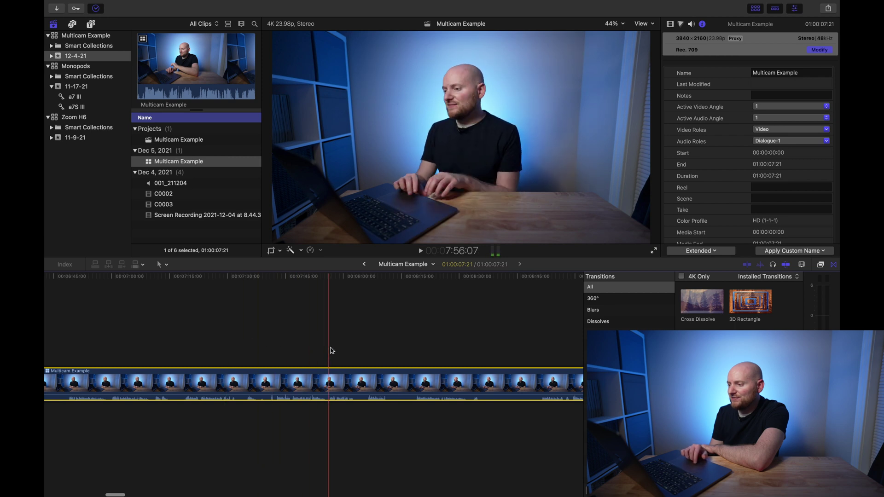
pyautogui.hscroll(-20, 331, 351)
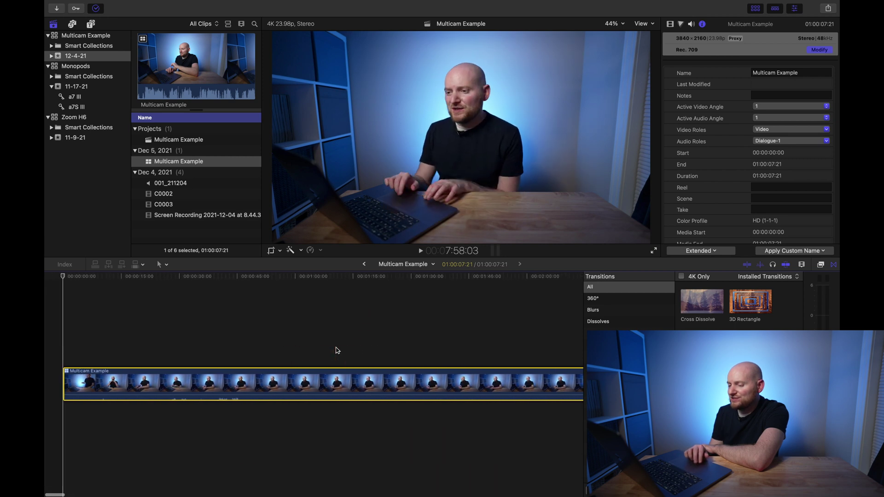
pyautogui.doubleClick(207, 386)
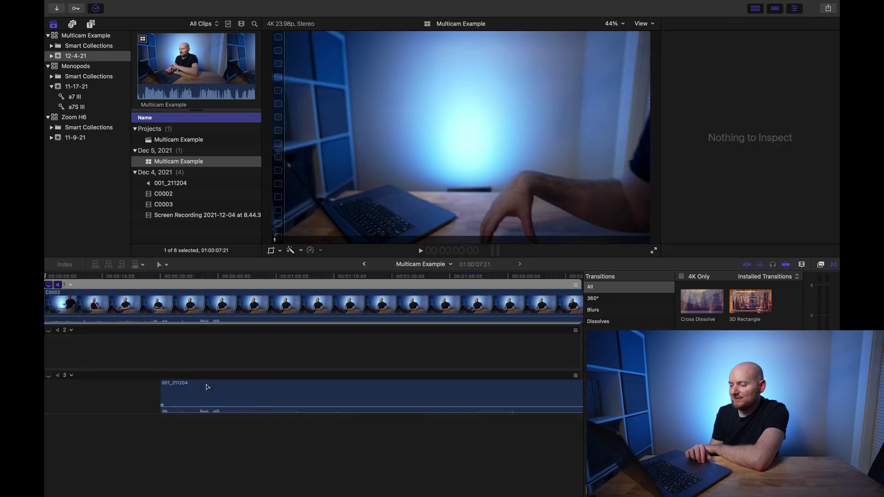
# Zoom the angle editor with Shift-Z to show the camera, screen-recording and audio angles.
pyautogui.hscroll(5, 207, 387)
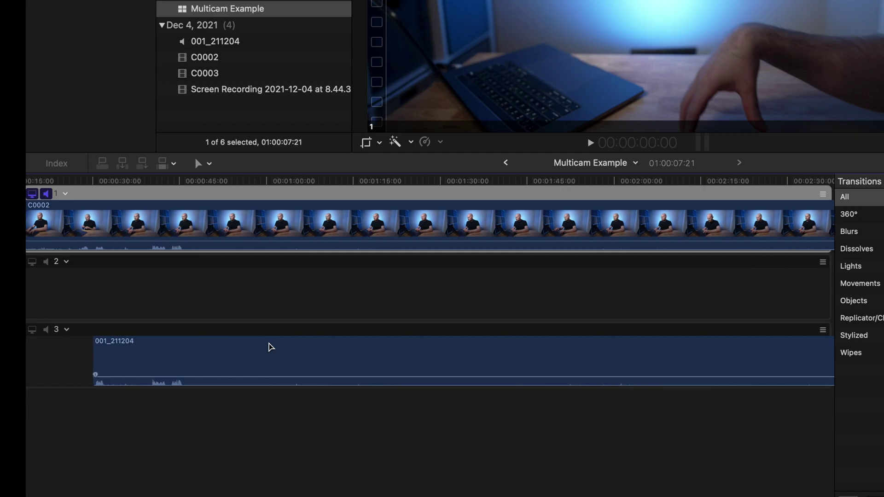
pyautogui.hscroll(10, 271, 347)
pyautogui.hscroll(15, 271, 347)
pyautogui.hscroll(5, 271, 347)
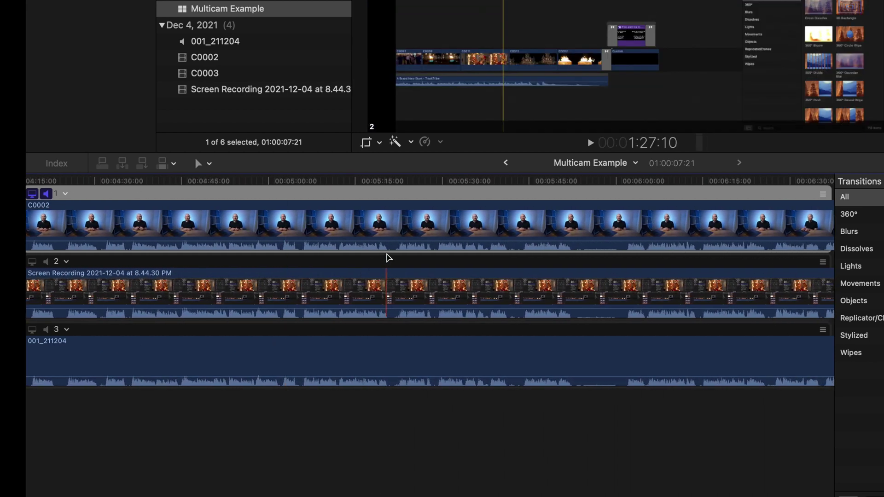
pyautogui.hotkey('shift', 'z')
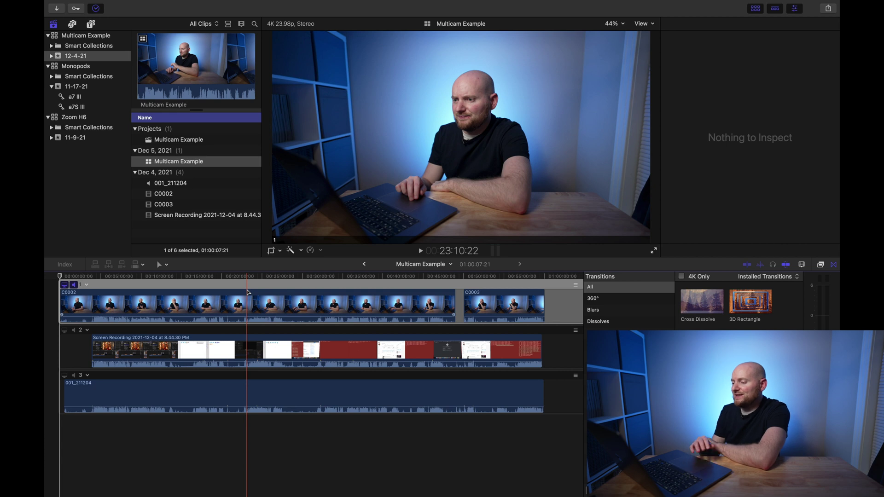
pyautogui.click(275, 305)
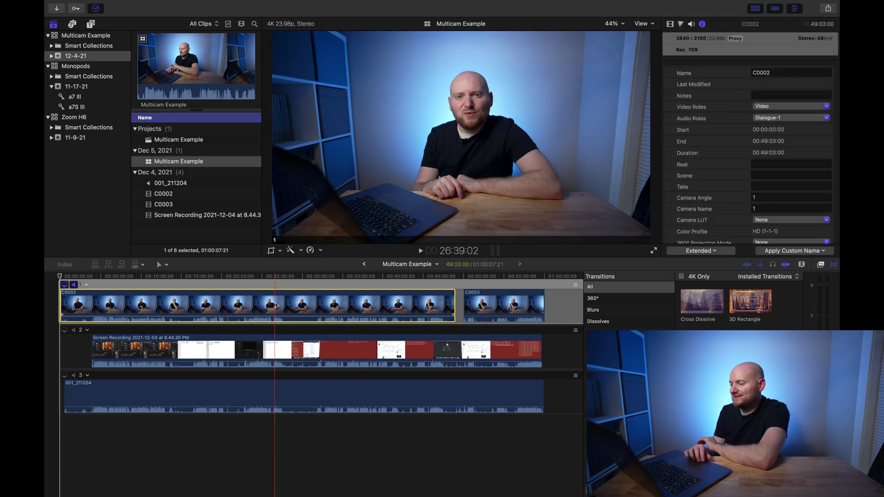
# Crop C0002 in from the top-right corner to a tighter, roughly 110% framing, then copy the clip.
pyautogui.click(281, 253)
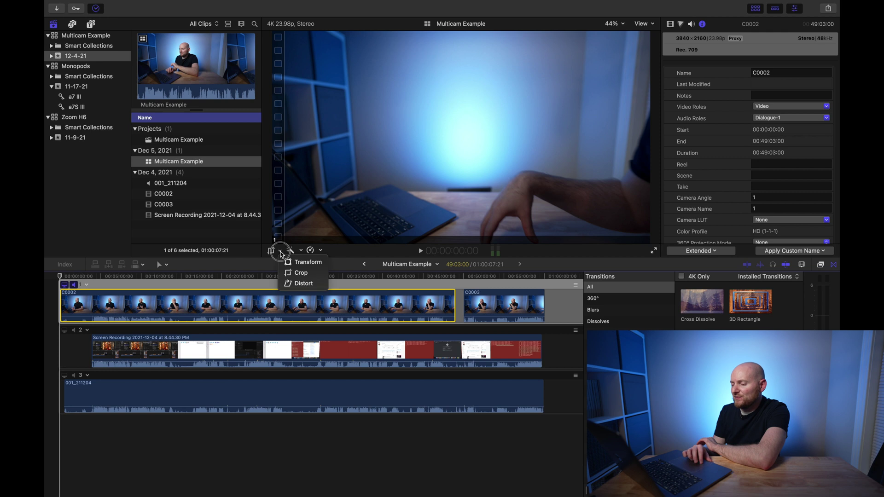
pyautogui.click(284, 271)
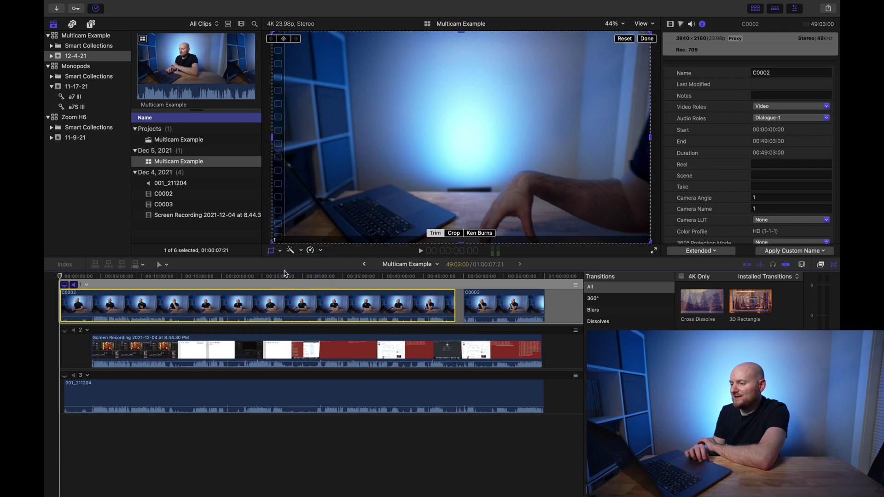
pyautogui.click(453, 234)
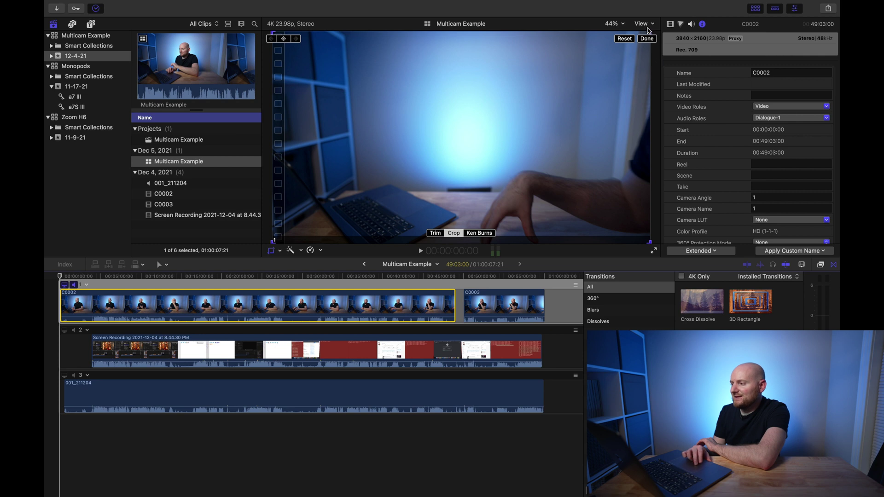
pyautogui.moveTo(649, 32); pyautogui.dragTo(615, 51)
pyautogui.moveTo(485, 99); pyautogui.dragTo(503, 92)
pyautogui.click(654, 40)
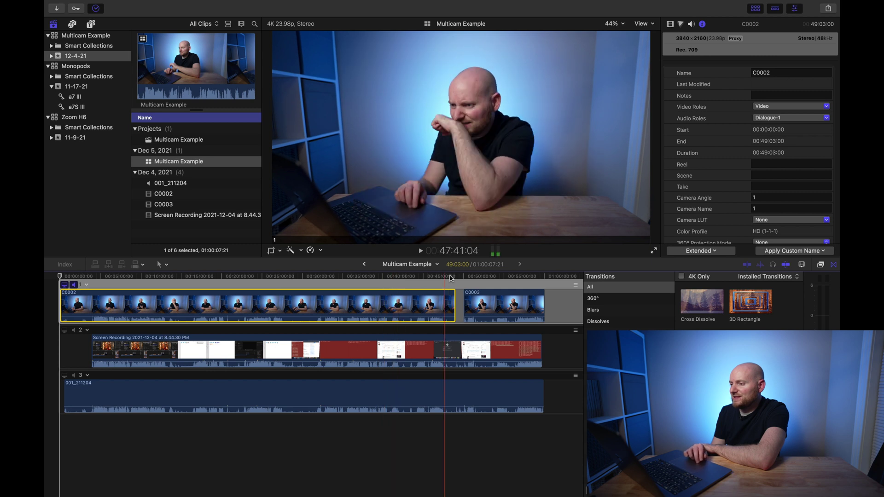
pyautogui.press('super+c')
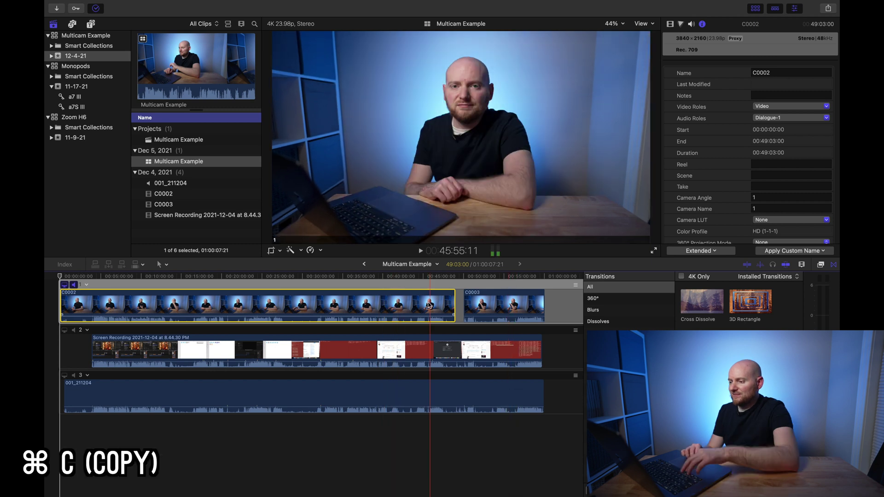
# Paste only the Crop attribute from C0002 onto C0003, then return to the Multicam Example timeline.
pyautogui.click(510, 304)
pyautogui.press('super+shift+v')
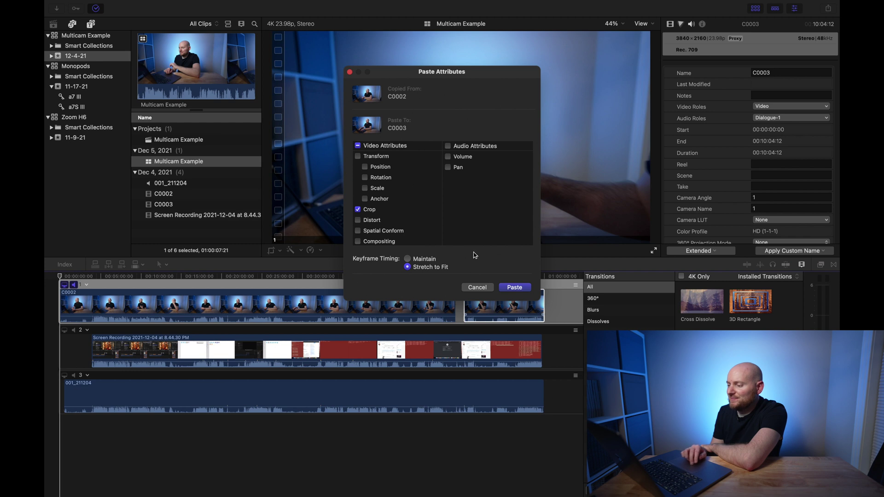
pyautogui.click(514, 288)
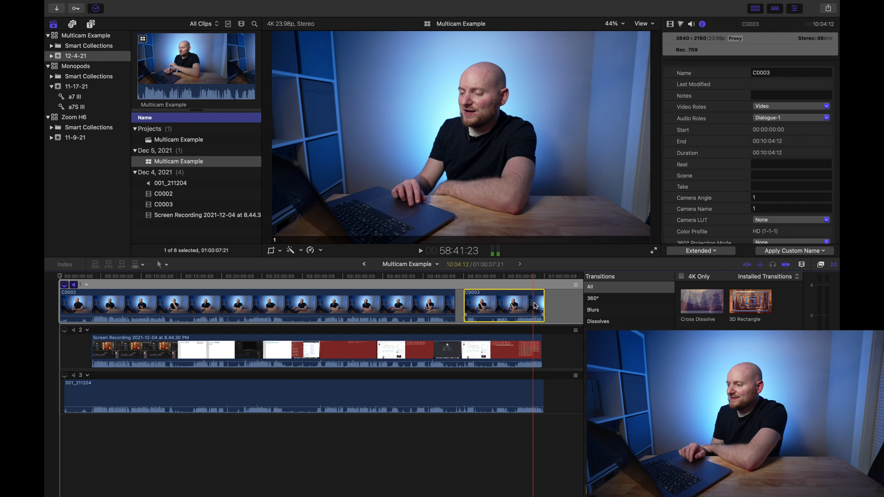
pyautogui.click(364, 264)
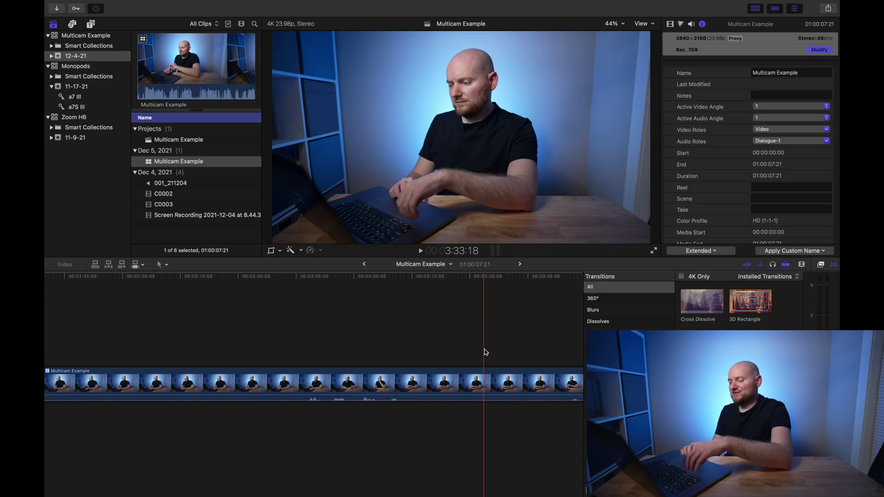
# Open the Angle Viewer, try the 9 Angles layout, then switch back to 4 Angles.
pyautogui.press('super+shift+7')
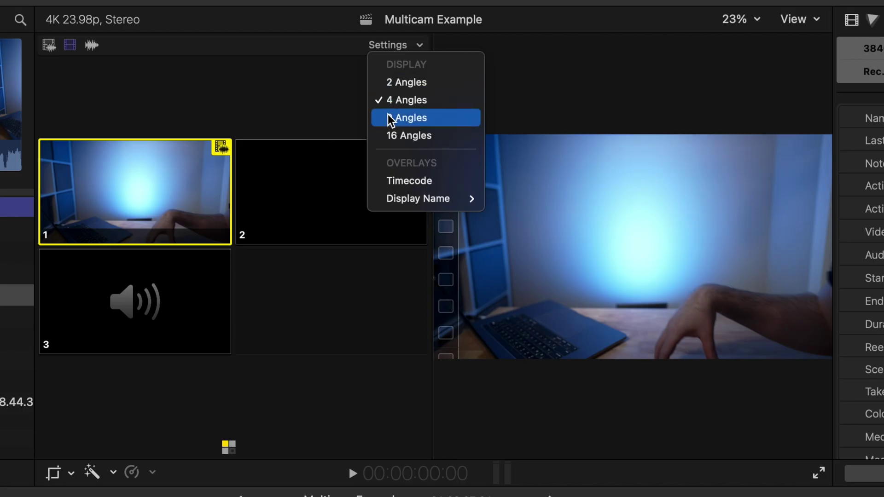
pyautogui.click(389, 119)
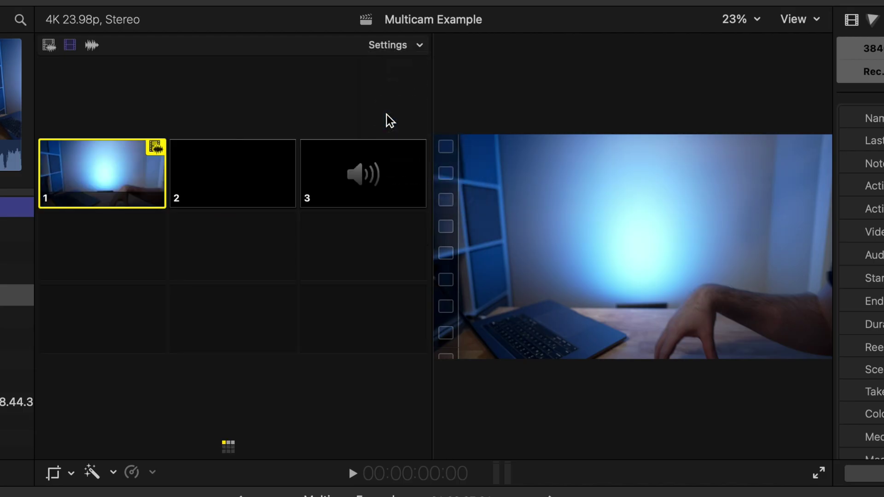
pyautogui.click(394, 45)
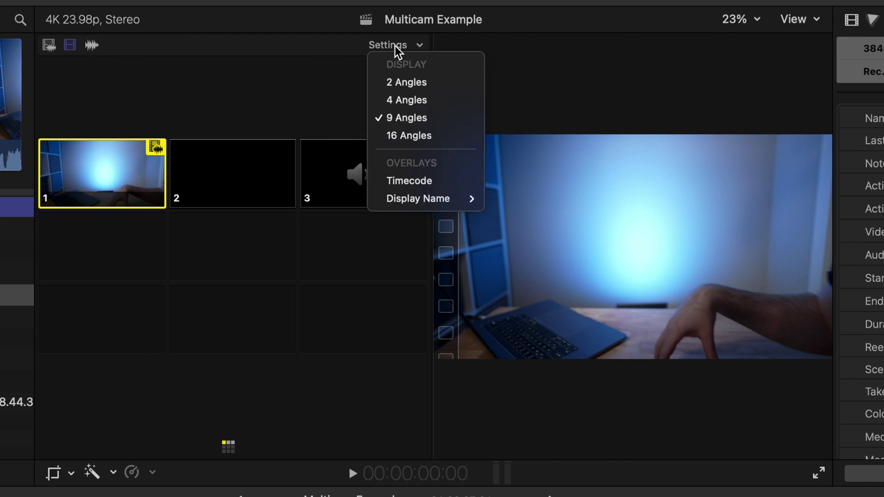
pyautogui.click(392, 99)
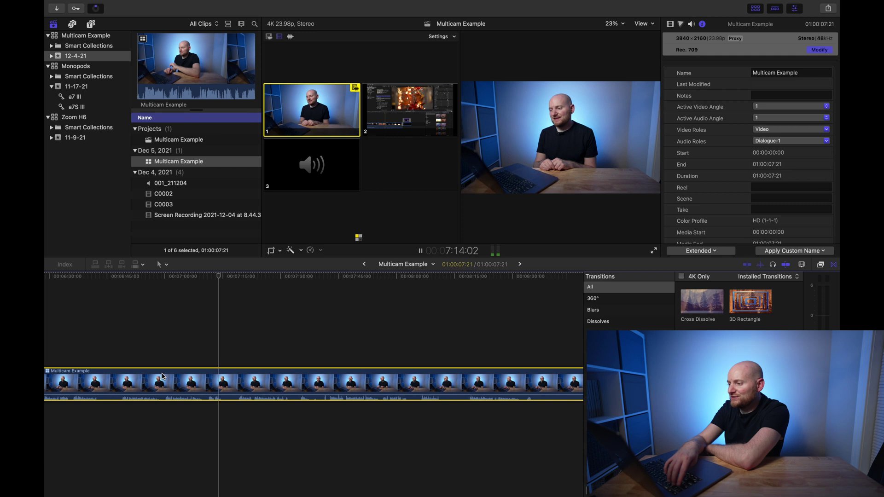
# While playing, cut to angle 2 (screen recording), then back to angle 1 (camera).
pyautogui.press('2')
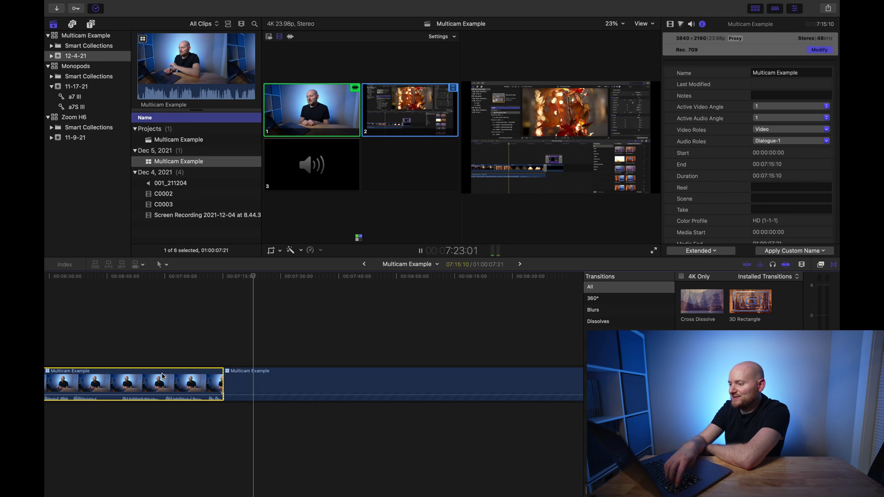
pyautogui.press('1')
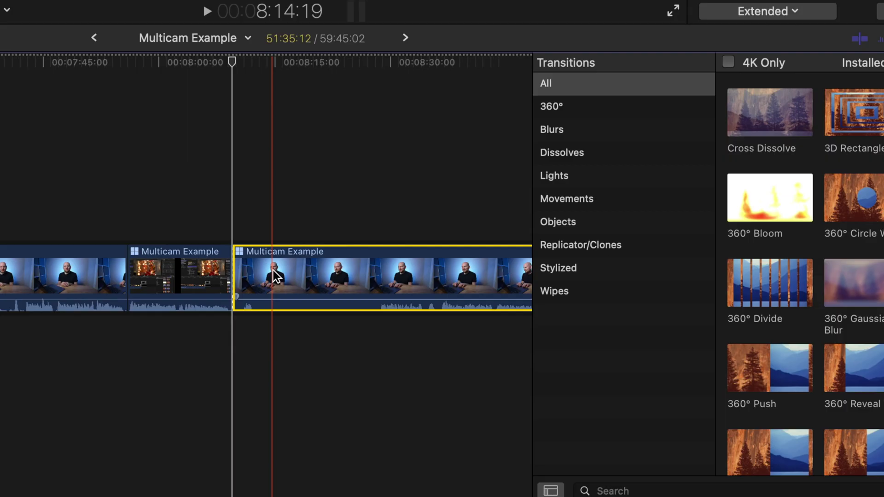
# Set the current multicam section's active audio angle to 3, then step back to the earlier section.
pyautogui.rightClick(273, 272)
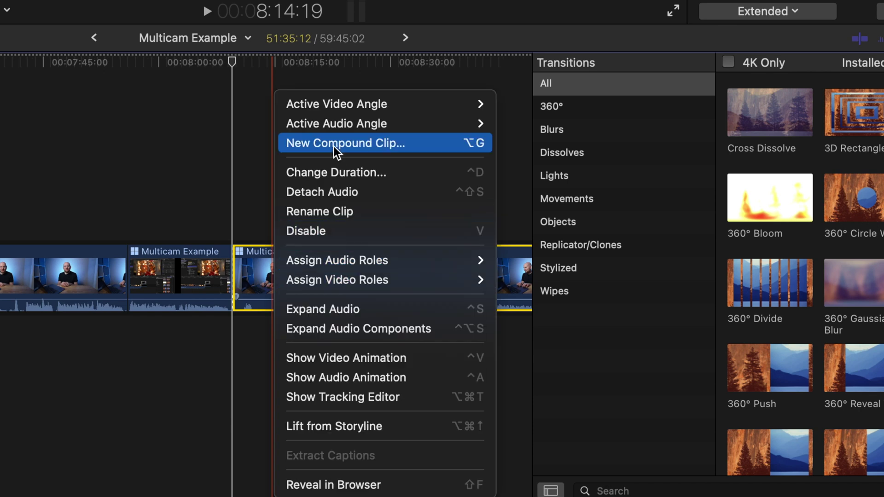
pyautogui.moveTo(332, 128)
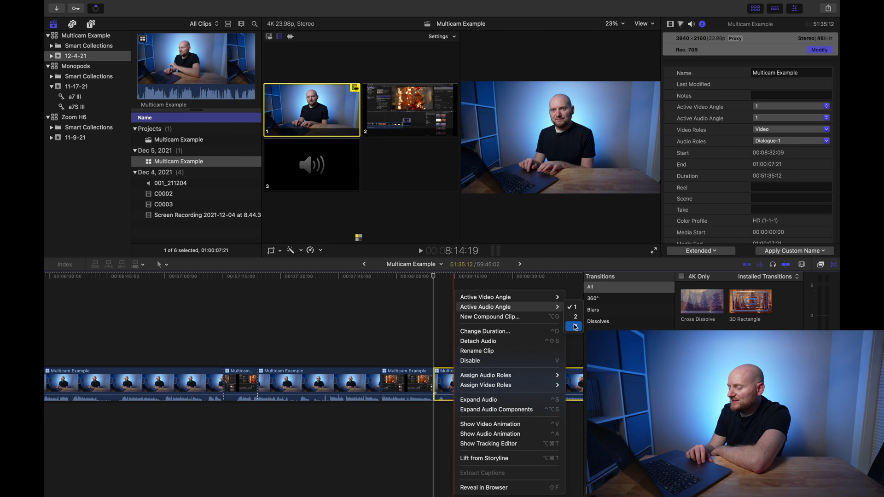
pyautogui.click(575, 328)
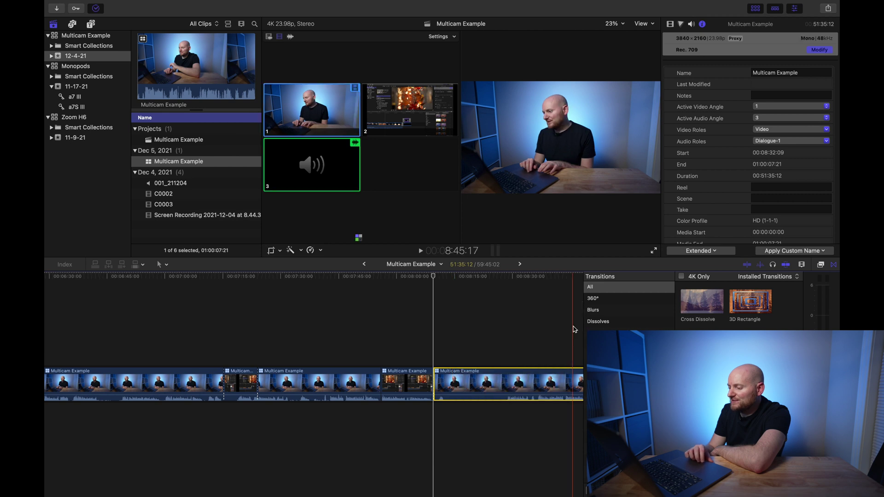
pyautogui.press('super+Left')
pyautogui.press('super+Left')
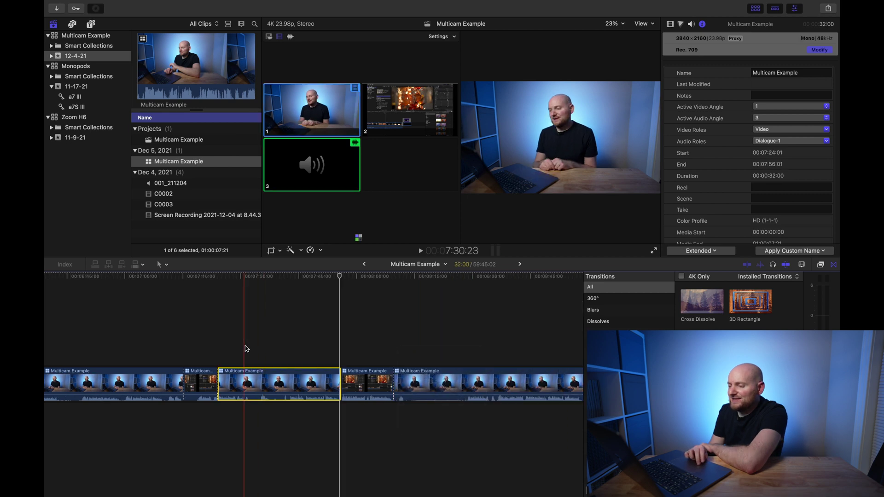